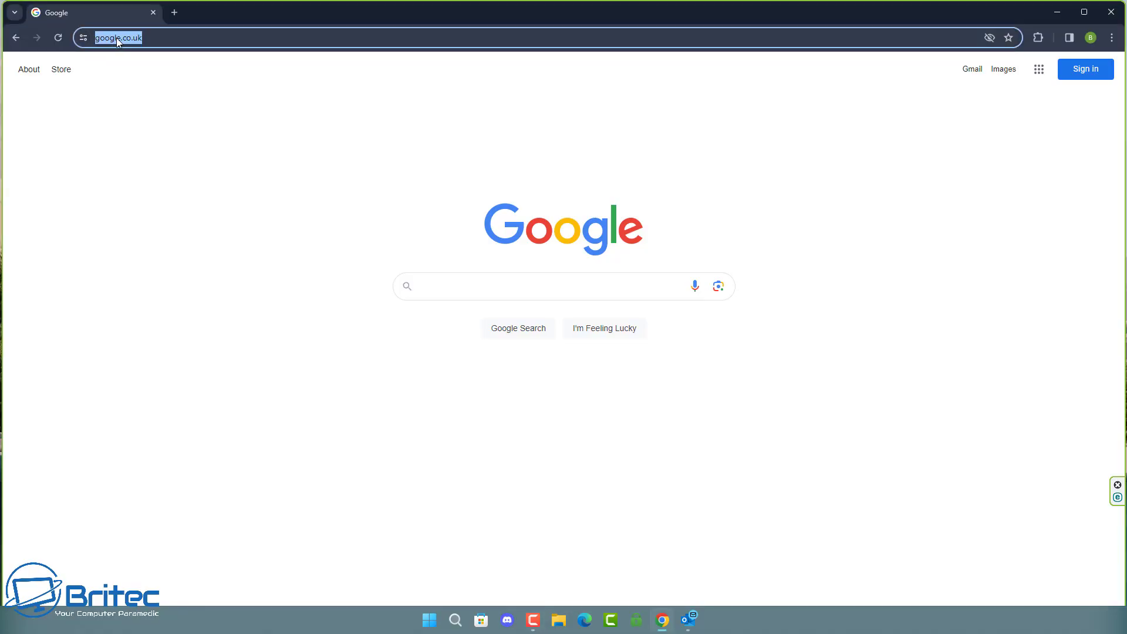
# - Load start.terra-master.com in the browser
pyautogui.write('start')
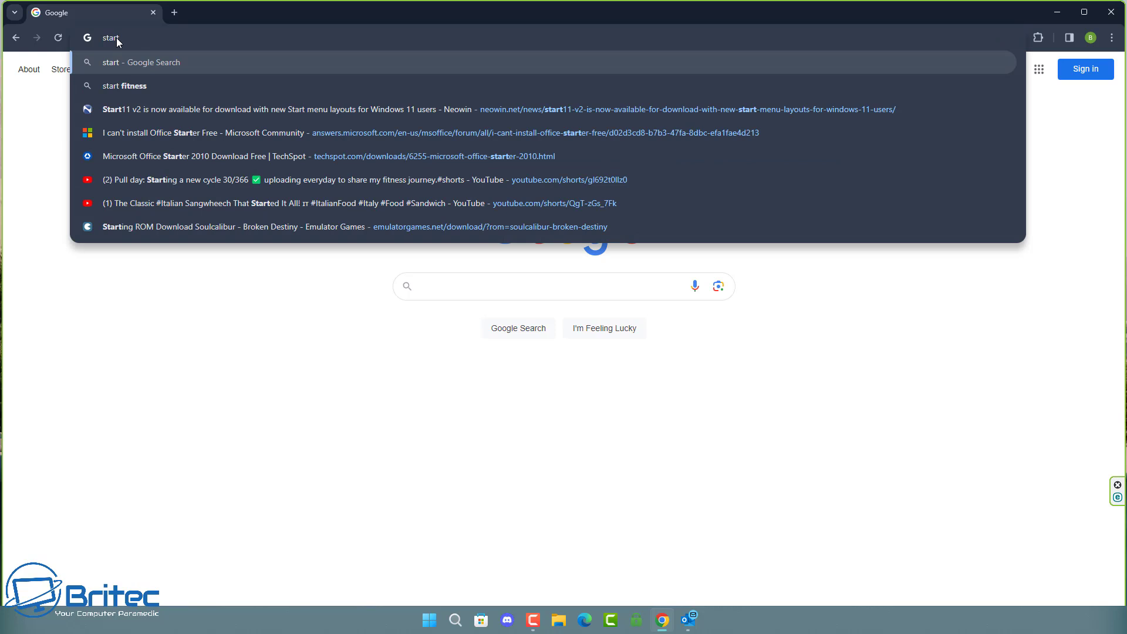
pyautogui.write('.terra')
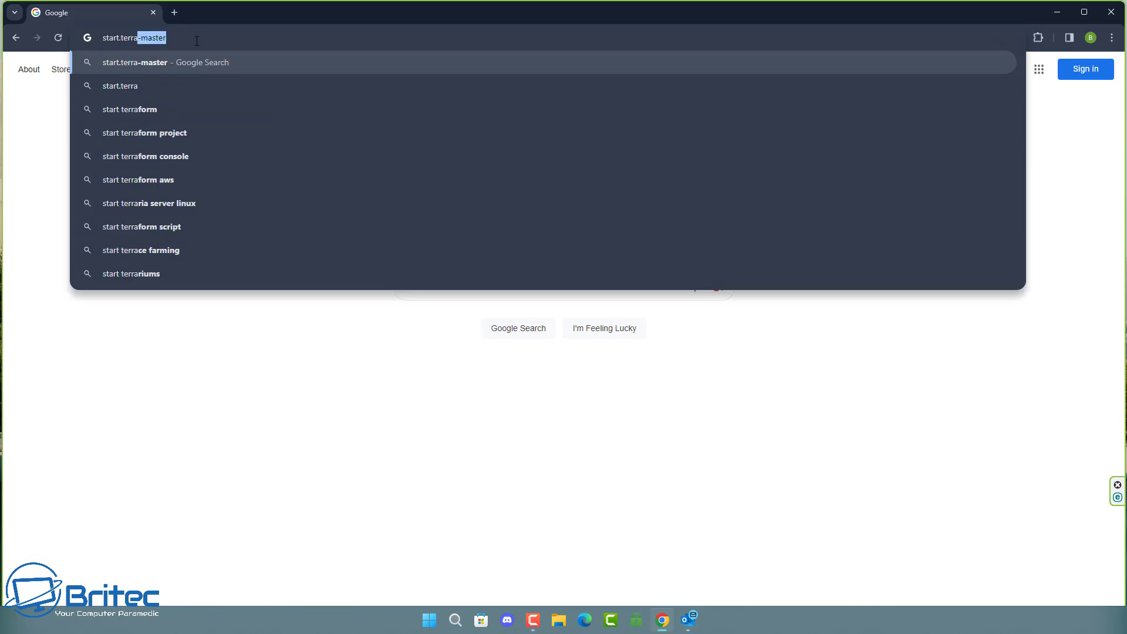
pyautogui.press('Right')
pyautogui.write('.com')
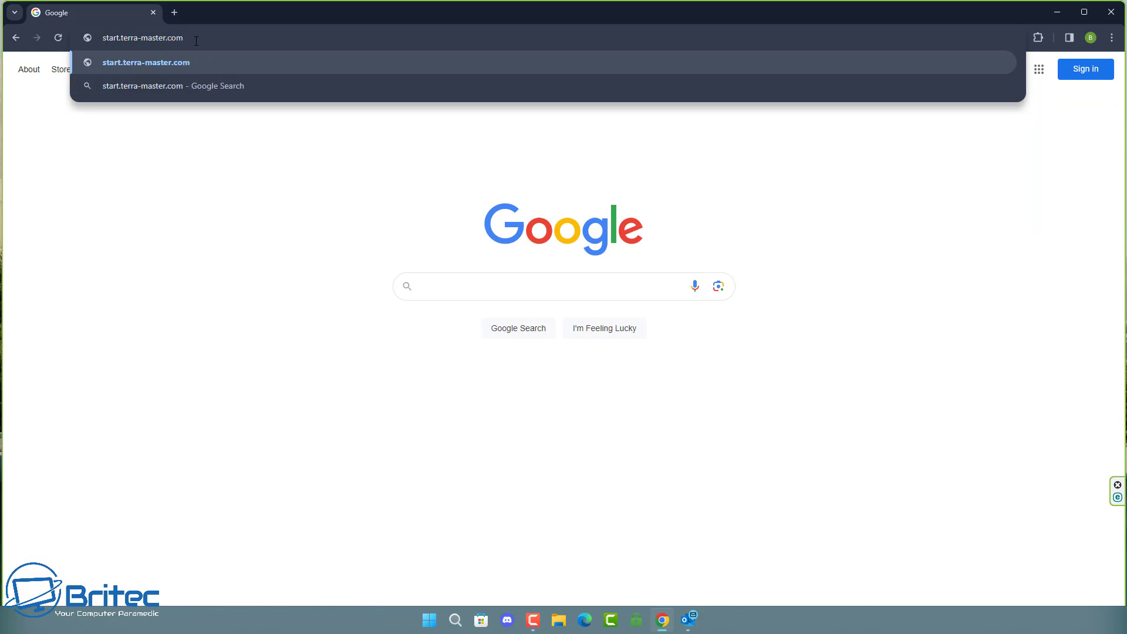
pyautogui.press('Return')
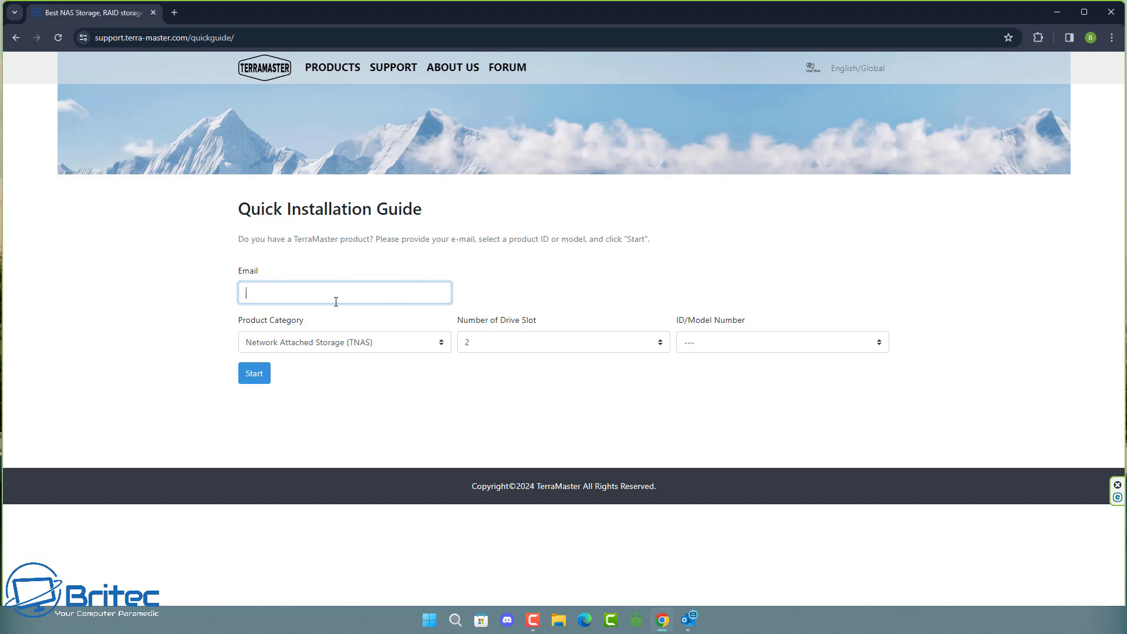
# - Set the Product Category to Direct Attached Storage (TDAS)
pyautogui.click(440, 347)
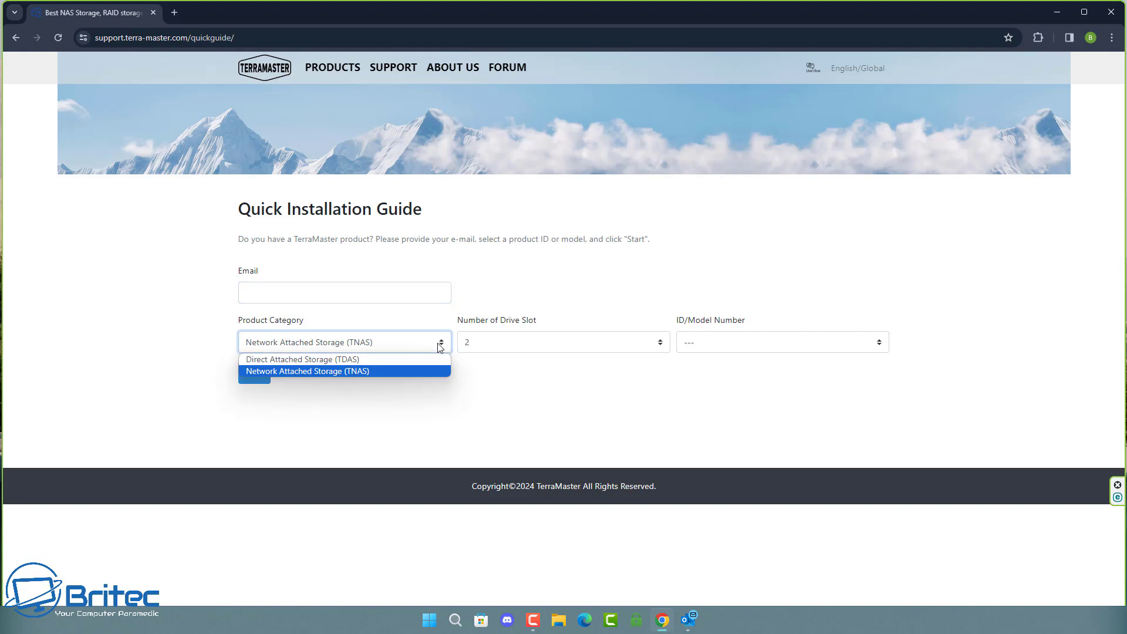
pyautogui.click(381, 362)
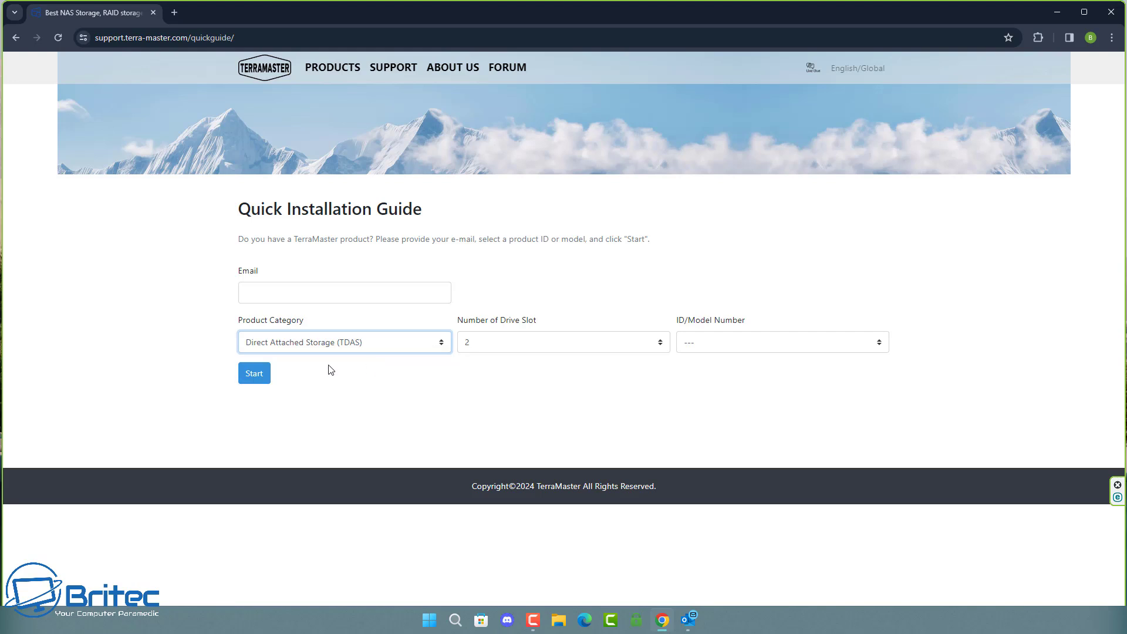
pyautogui.click(373, 347)
pyautogui.click(372, 348)
pyautogui.click(747, 344)
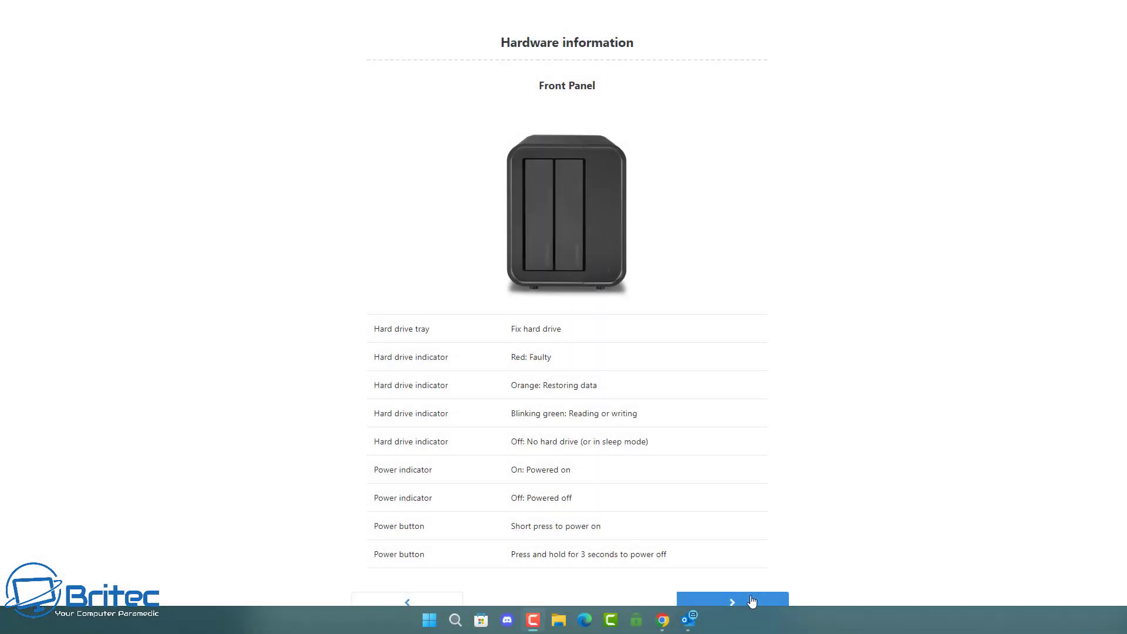
# - Advance through the D2-320 Front Panel, Rear Panel and Install Hard Drive pages to tray insertion
pyautogui.click(752, 602)
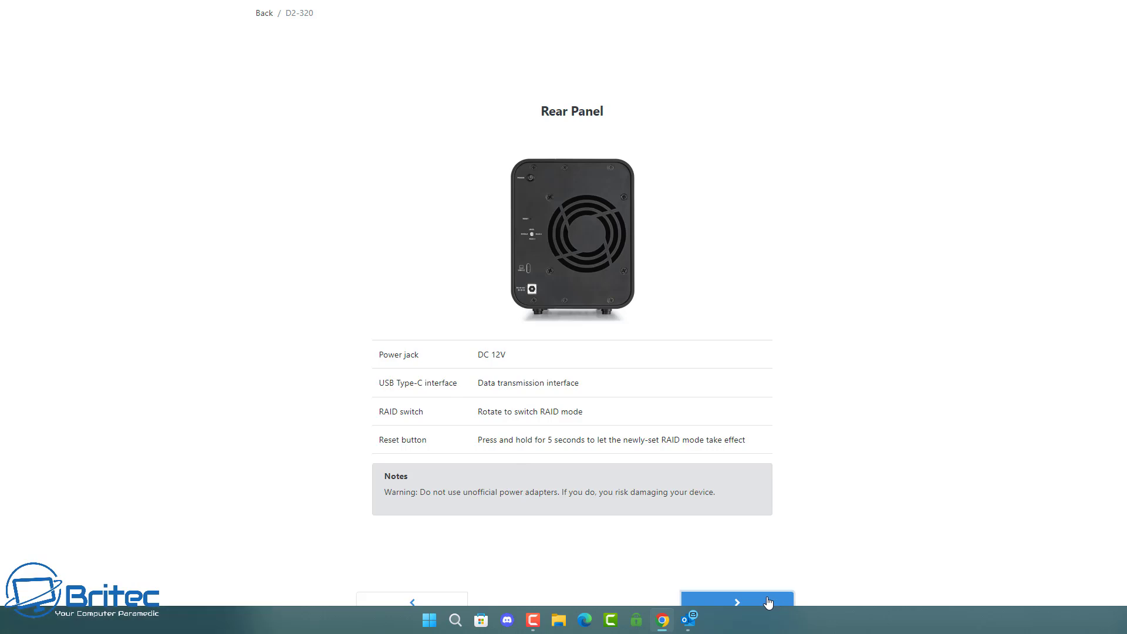
pyautogui.click(768, 603)
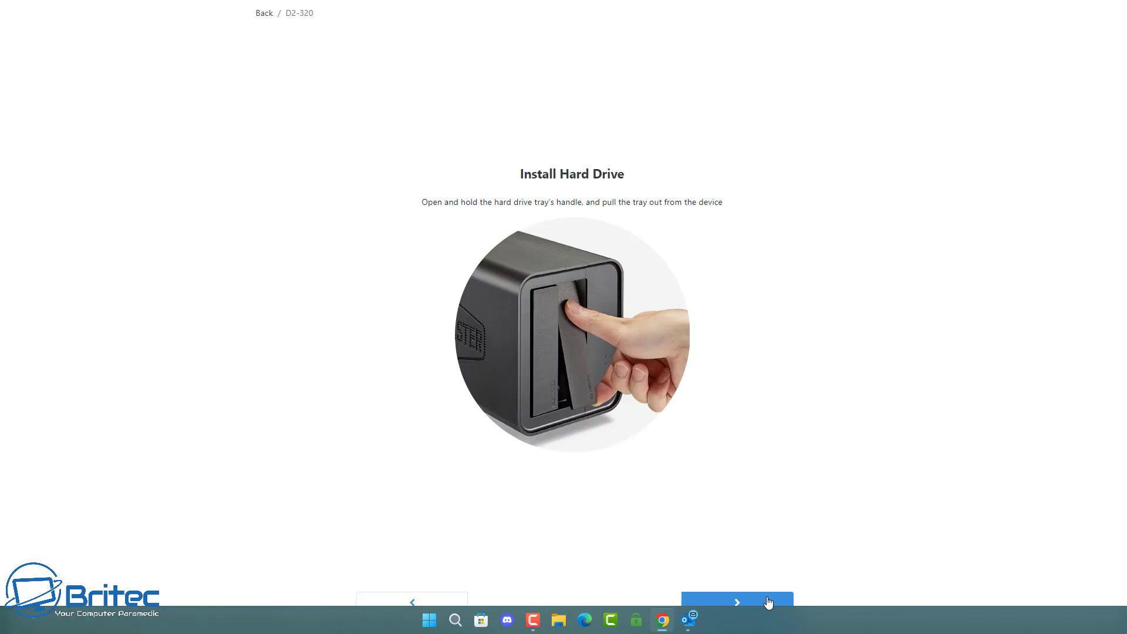
pyautogui.click(768, 603)
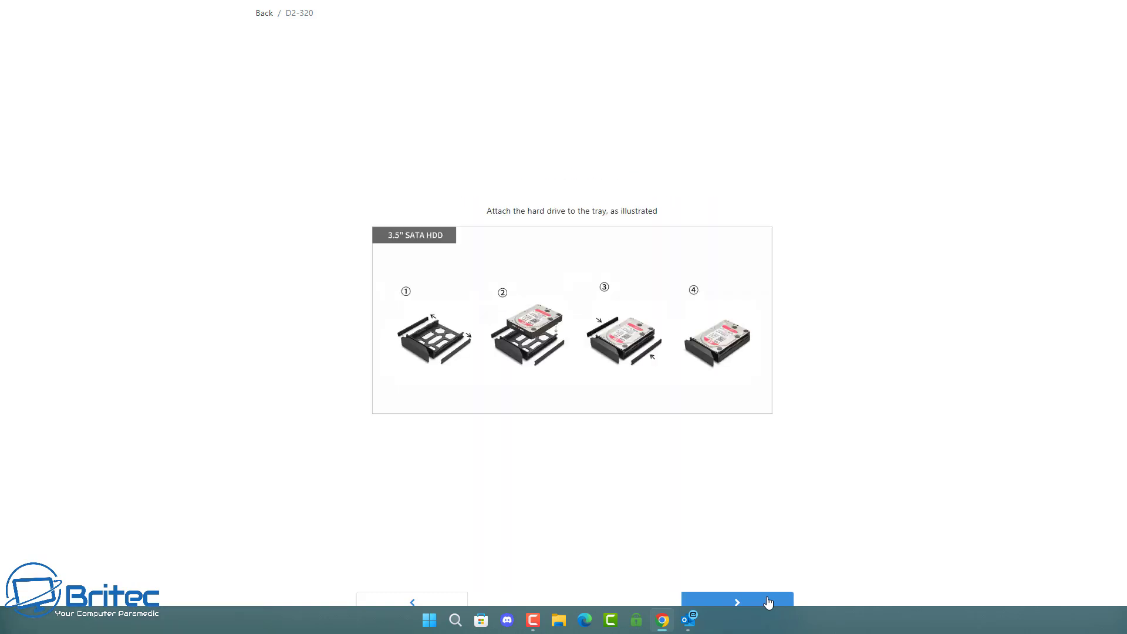
pyautogui.click(768, 603)
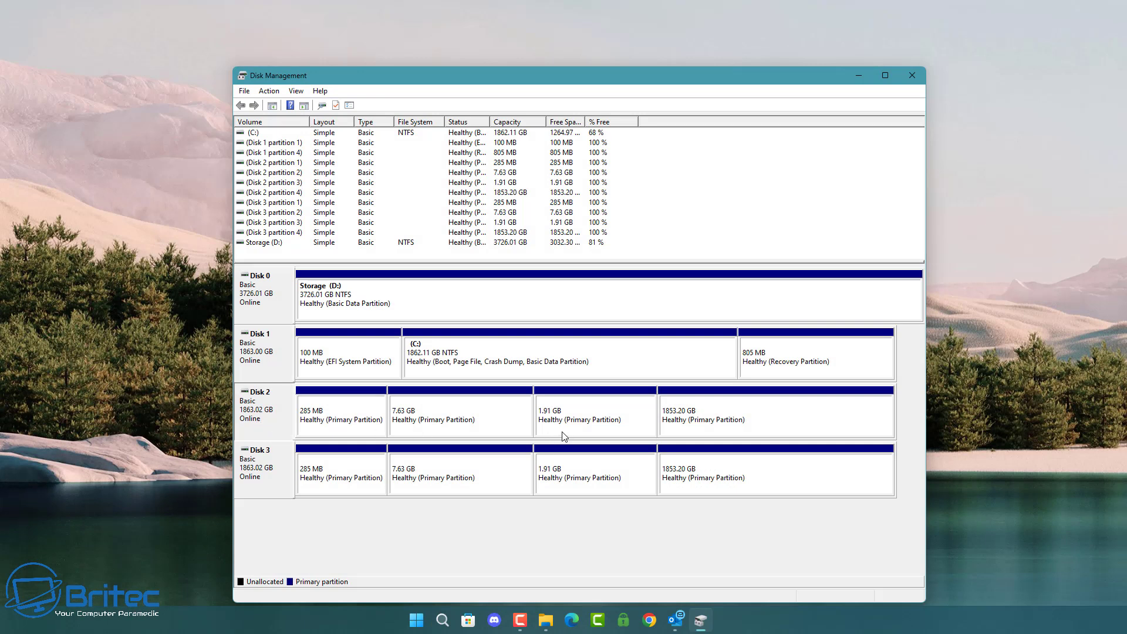
# - Inspect Disk 2's partitions: 285 MB, 7.63 GB, 1.91 GB and 1853.20 GB
pyautogui.rightClick(272, 418)
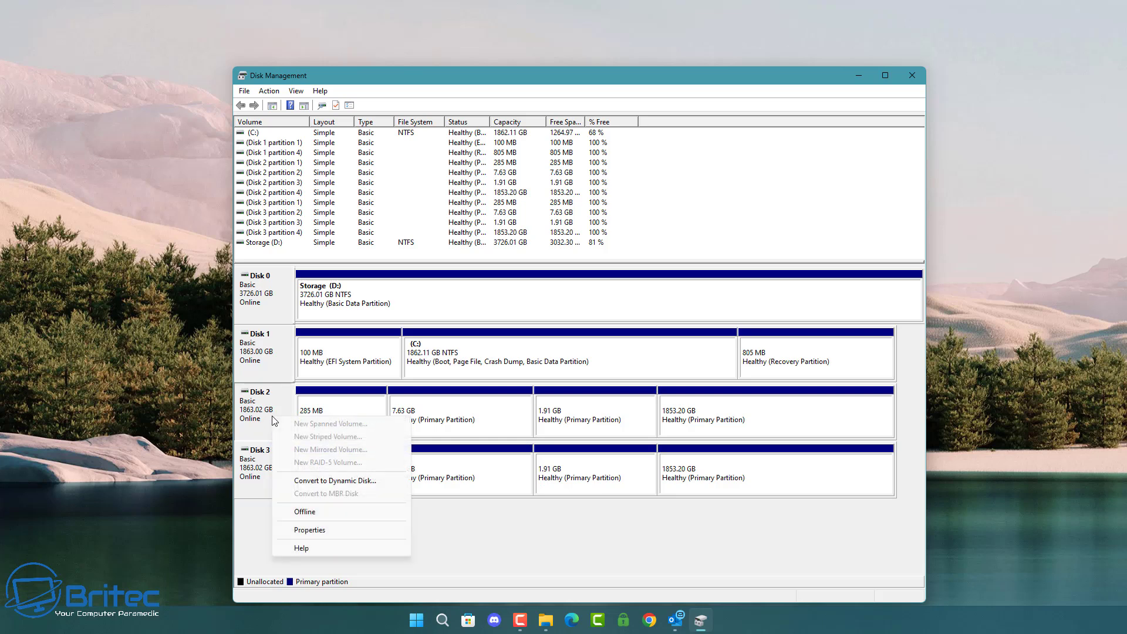
pyautogui.press('Escape')
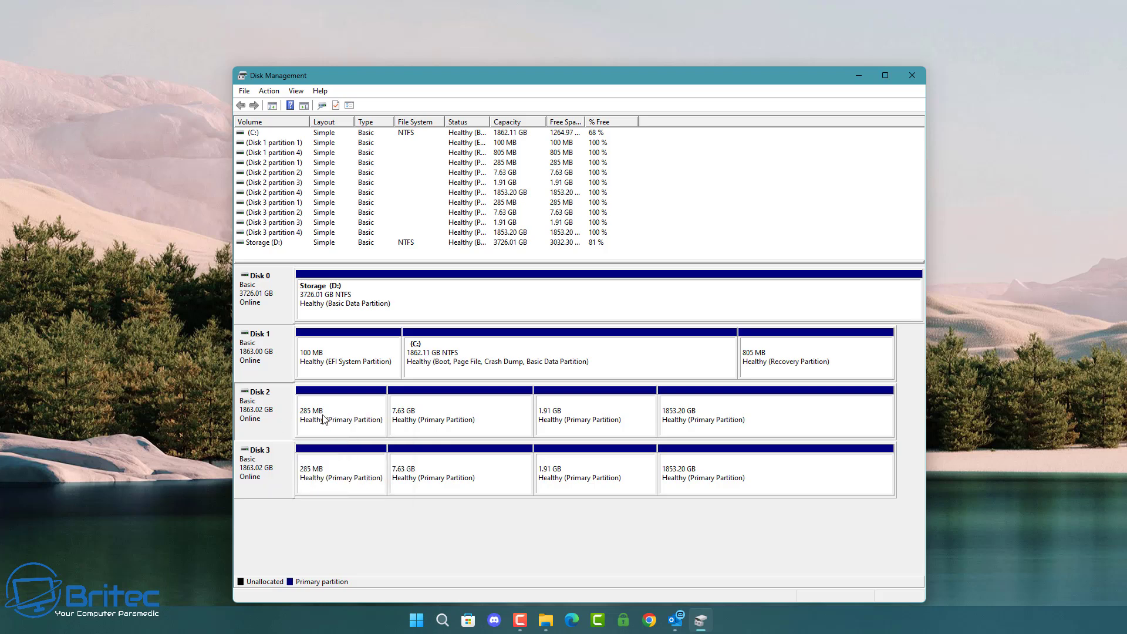
pyautogui.click(326, 420)
pyautogui.click(433, 424)
pyautogui.click(569, 424)
pyautogui.click(690, 426)
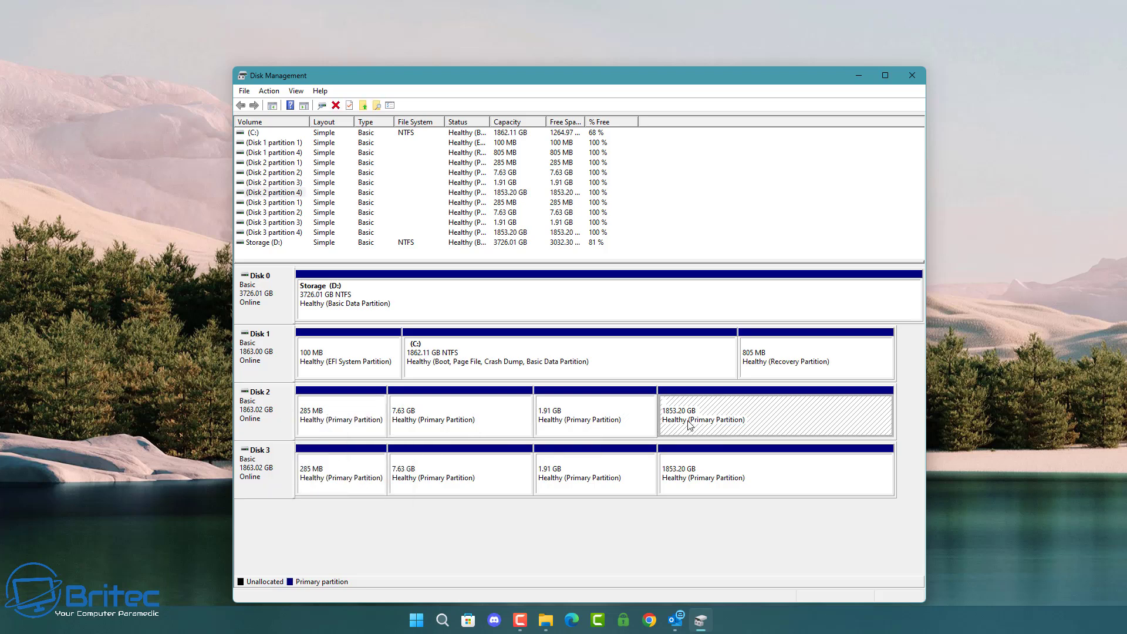
pyautogui.click(310, 420)
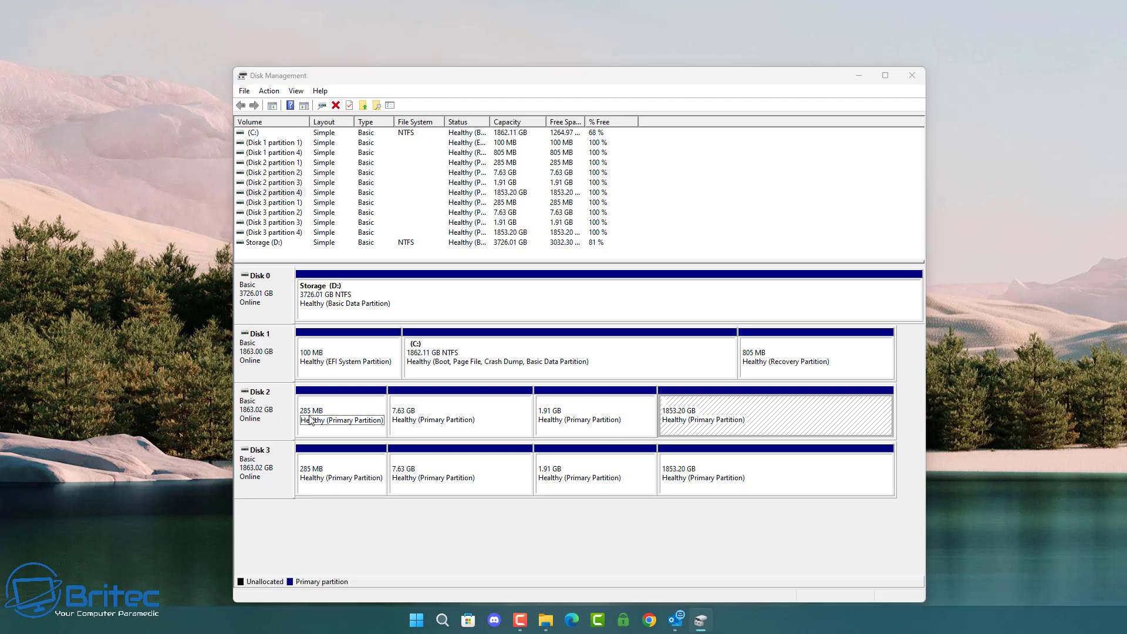
pyautogui.click(347, 427)
pyautogui.click(413, 429)
pyautogui.click(599, 435)
pyautogui.rightClick(305, 429)
pyautogui.click(273, 435)
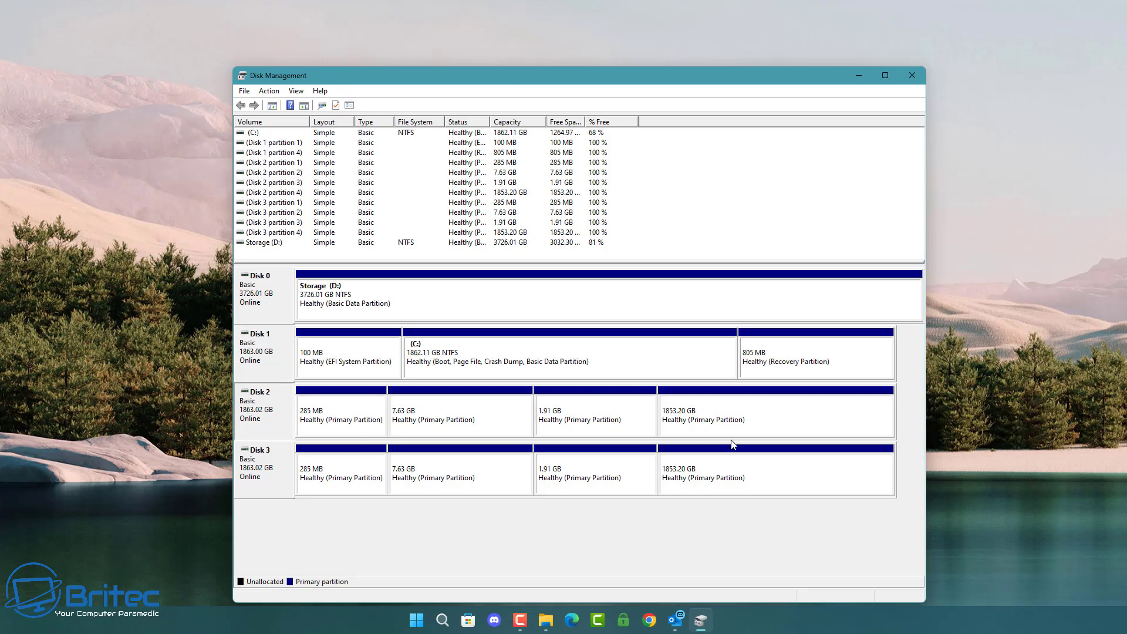
# - Delete Disk 2's 1853.20 GB, 7.63 GB and 285 MB partitions, forcing the in-use one
pyautogui.rightClick(727, 417)
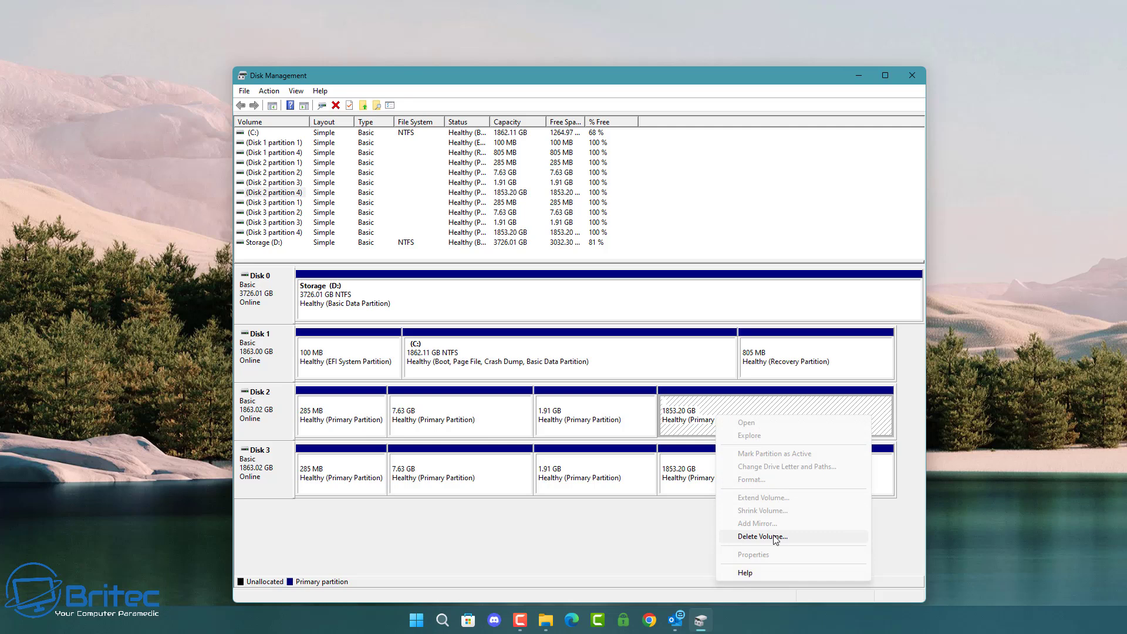
pyautogui.click(763, 537)
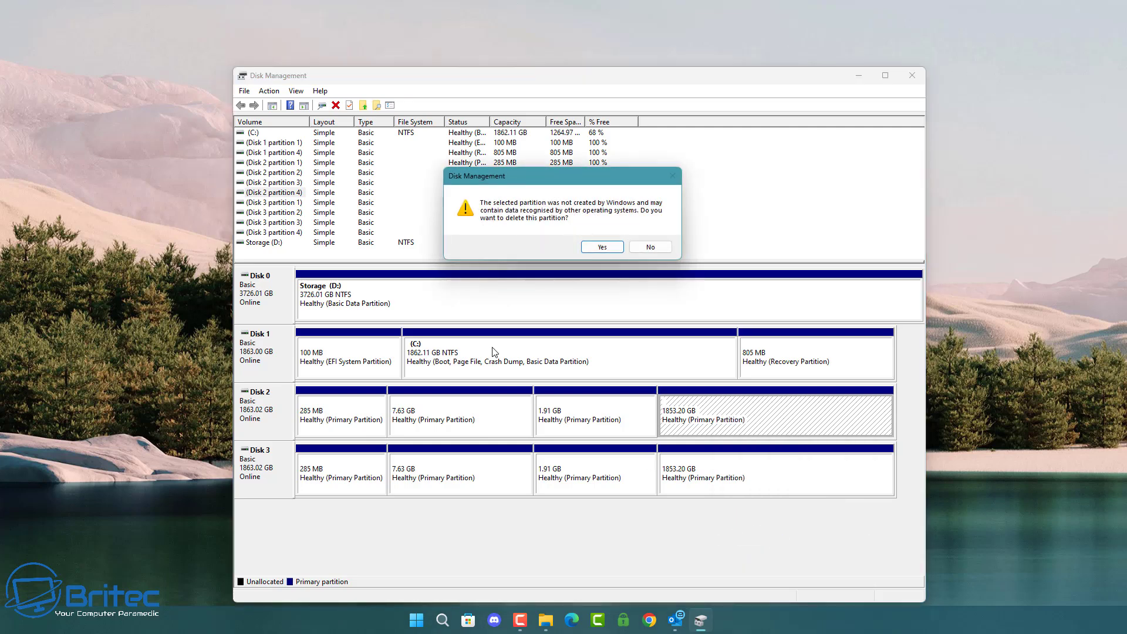
pyautogui.click(671, 246)
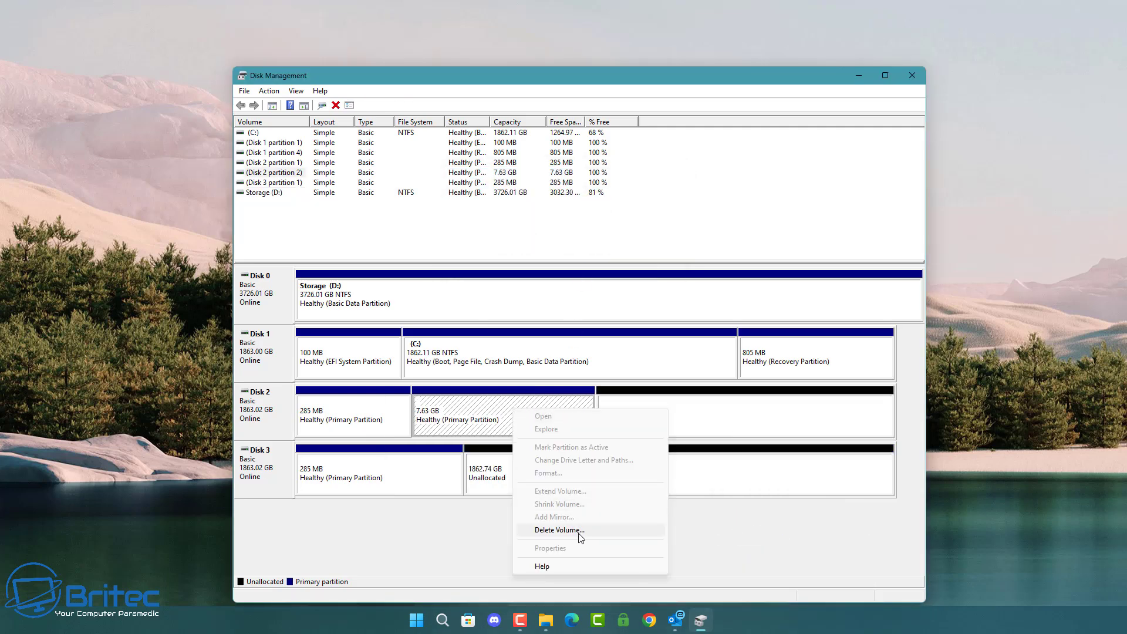
pyautogui.click(581, 530)
pyautogui.click(669, 246)
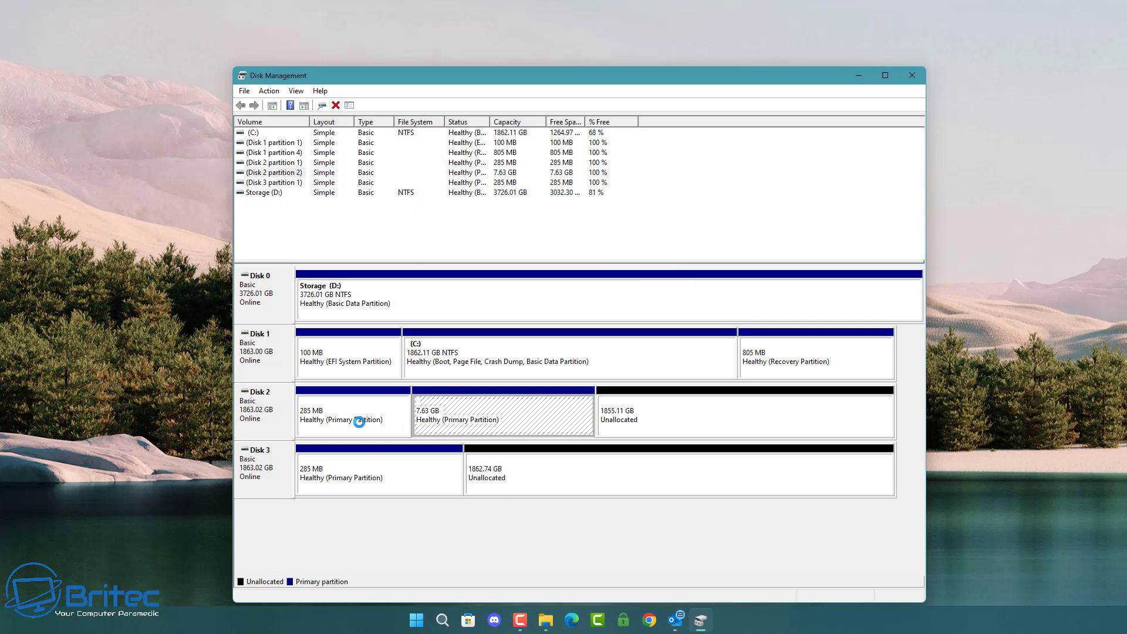
pyautogui.rightClick(364, 423)
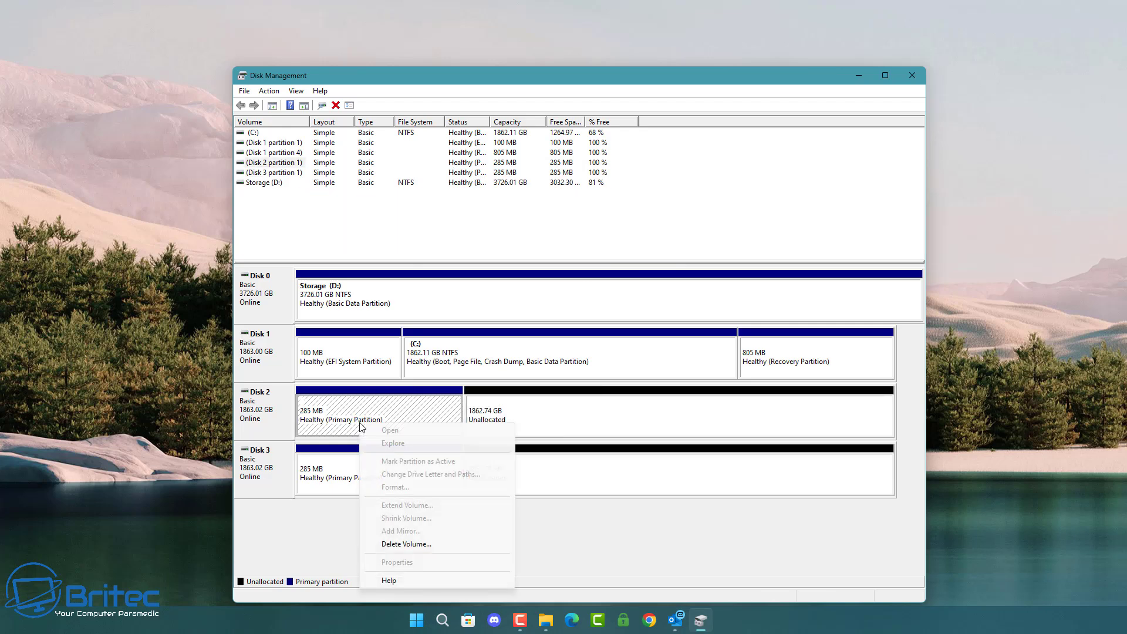
pyautogui.click(411, 535)
pyautogui.click(599, 251)
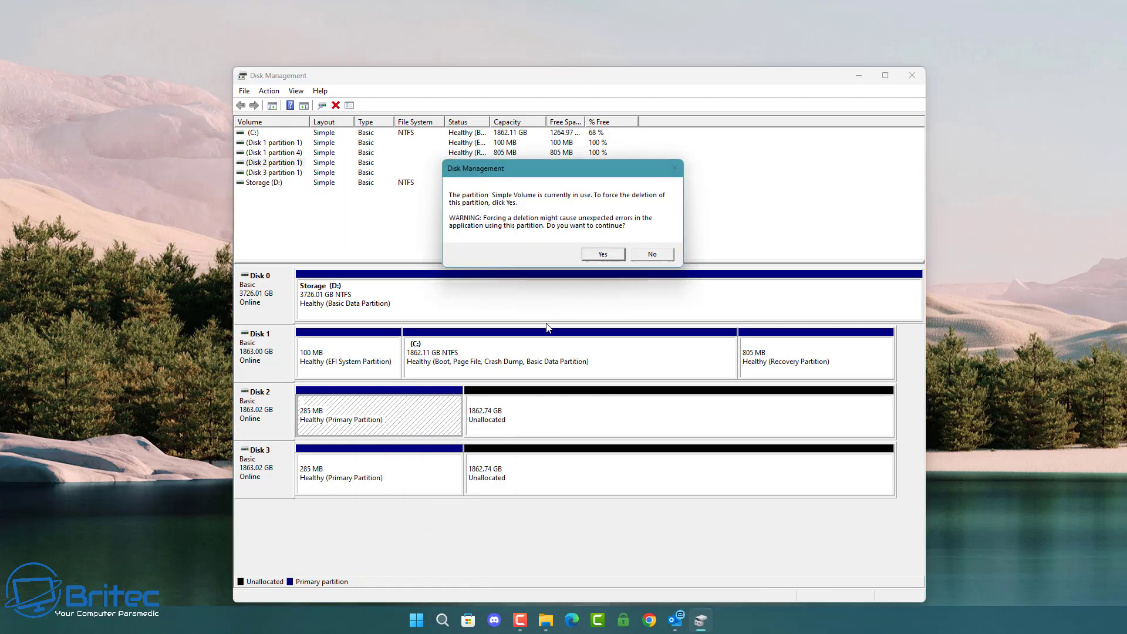
pyautogui.click(601, 254)
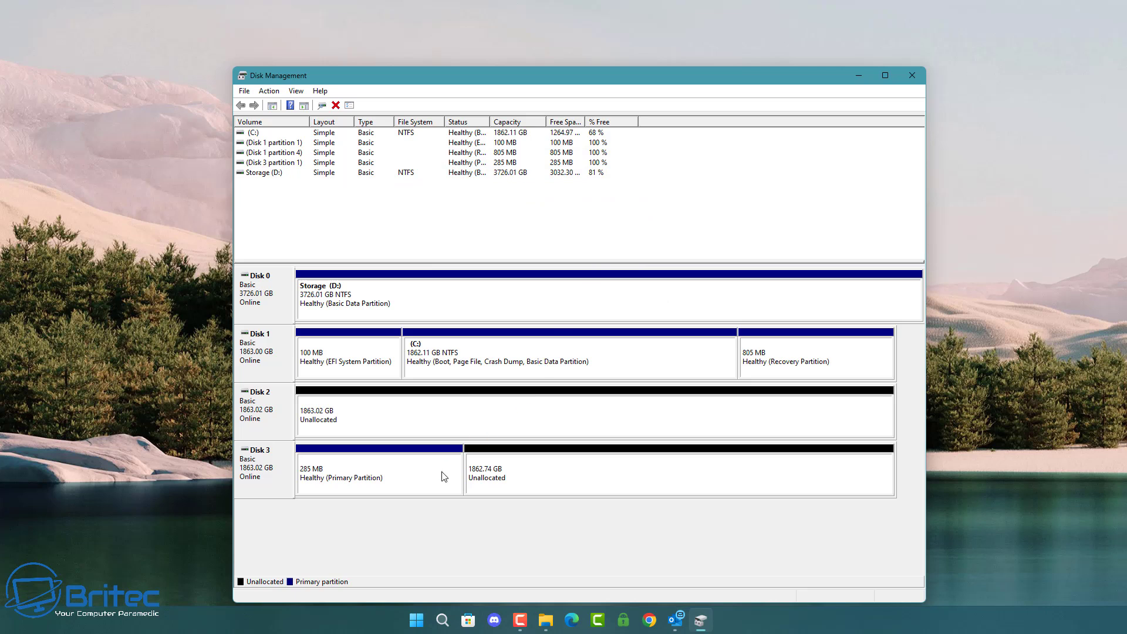
# - Delete Disk 3's 285 MB partition, forcing deletion despite the in-use warning
pyautogui.click(396, 484)
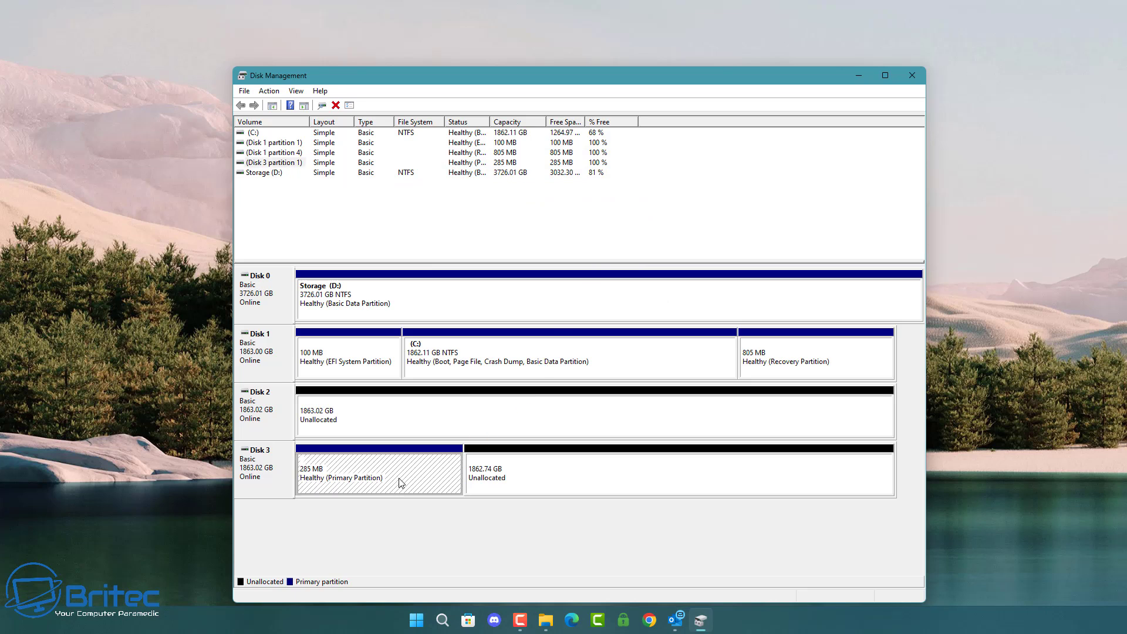
pyautogui.rightClick(401, 483)
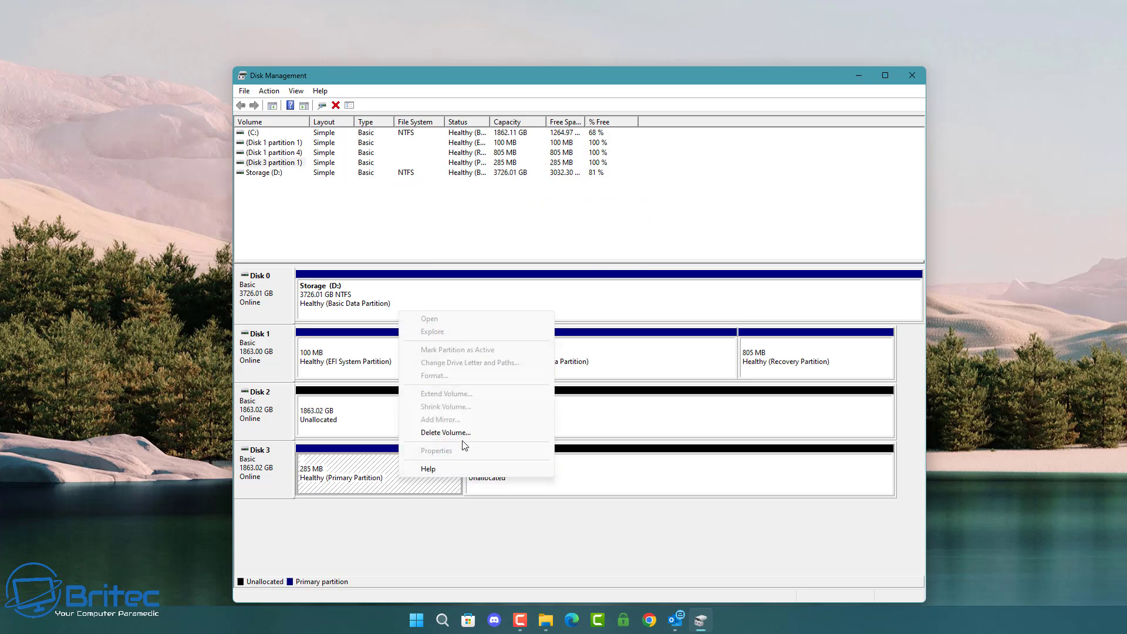
pyautogui.click(496, 433)
pyautogui.click(602, 247)
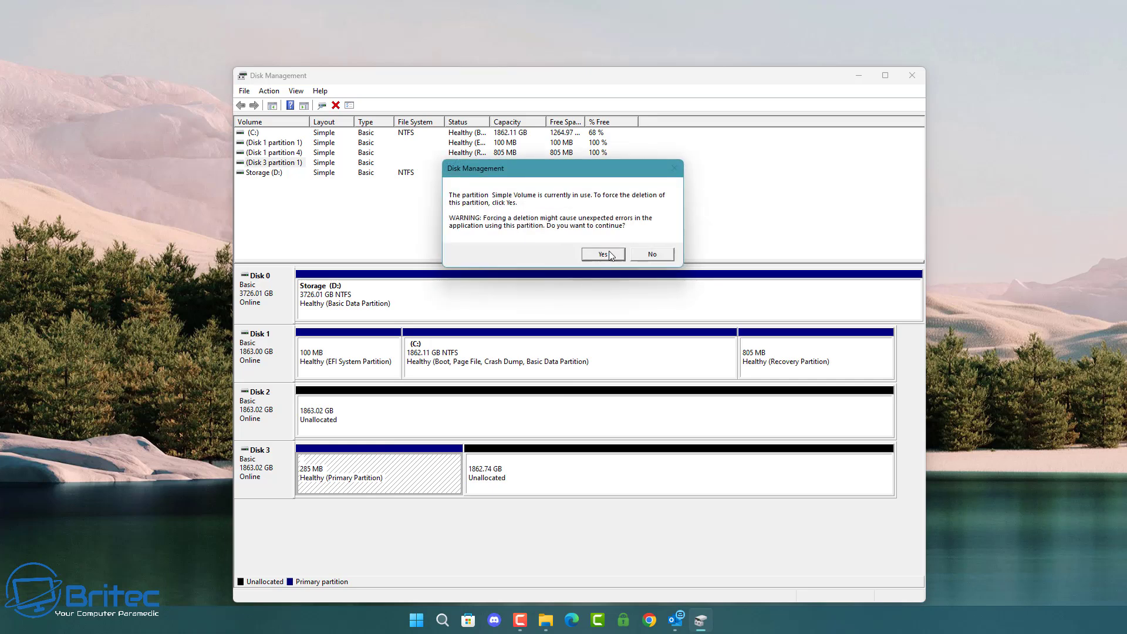
pyautogui.click(602, 253)
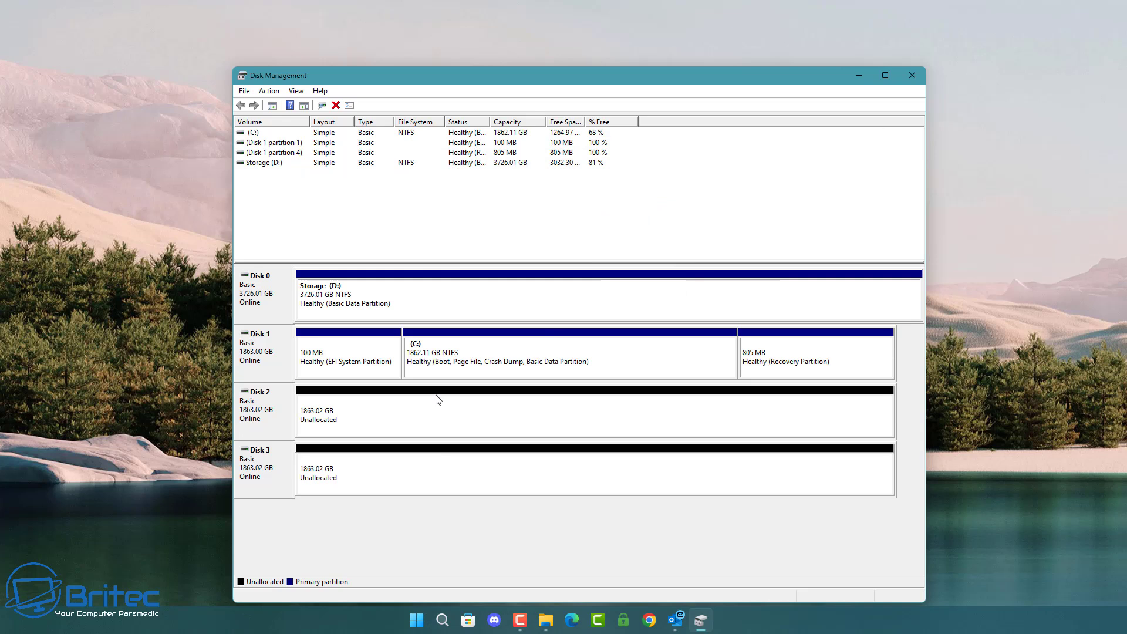
# - Create a full-size 1907728 MB NTFS simple volume on Disk 2 labelled Movies, drive E
pyautogui.click(424, 417)
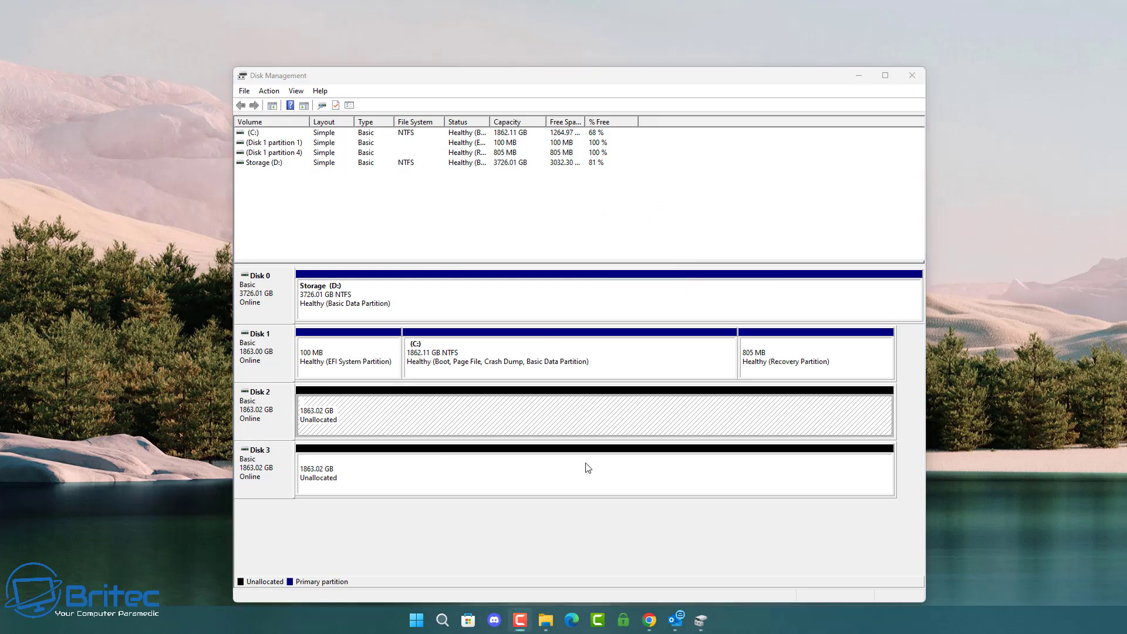
pyautogui.click(555, 411)
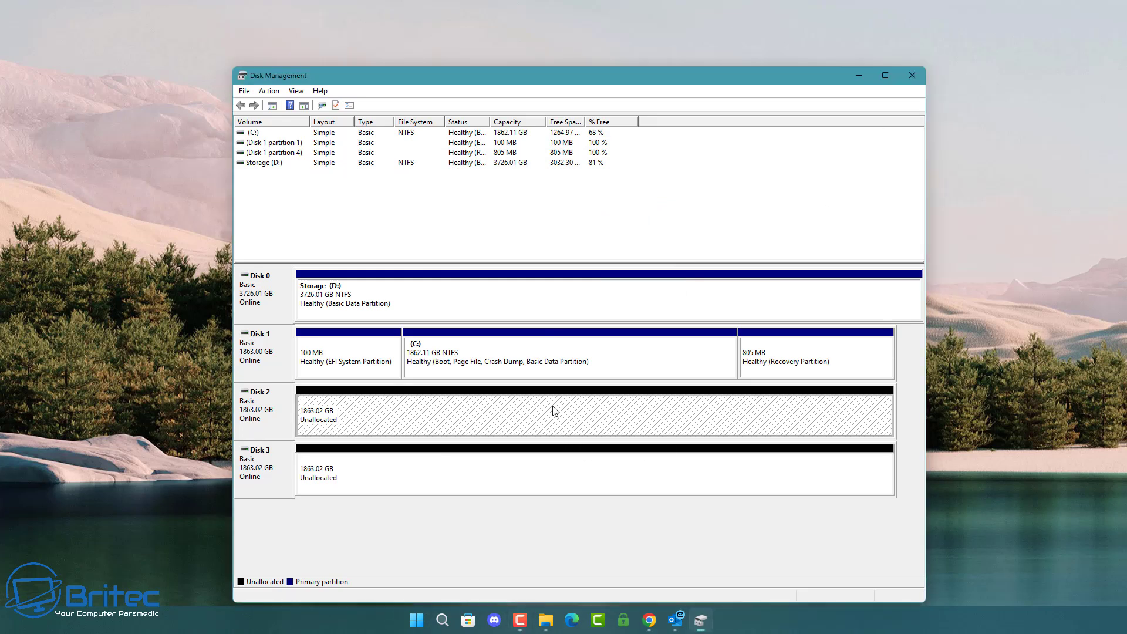
pyautogui.rightClick(403, 406)
pyautogui.click(451, 413)
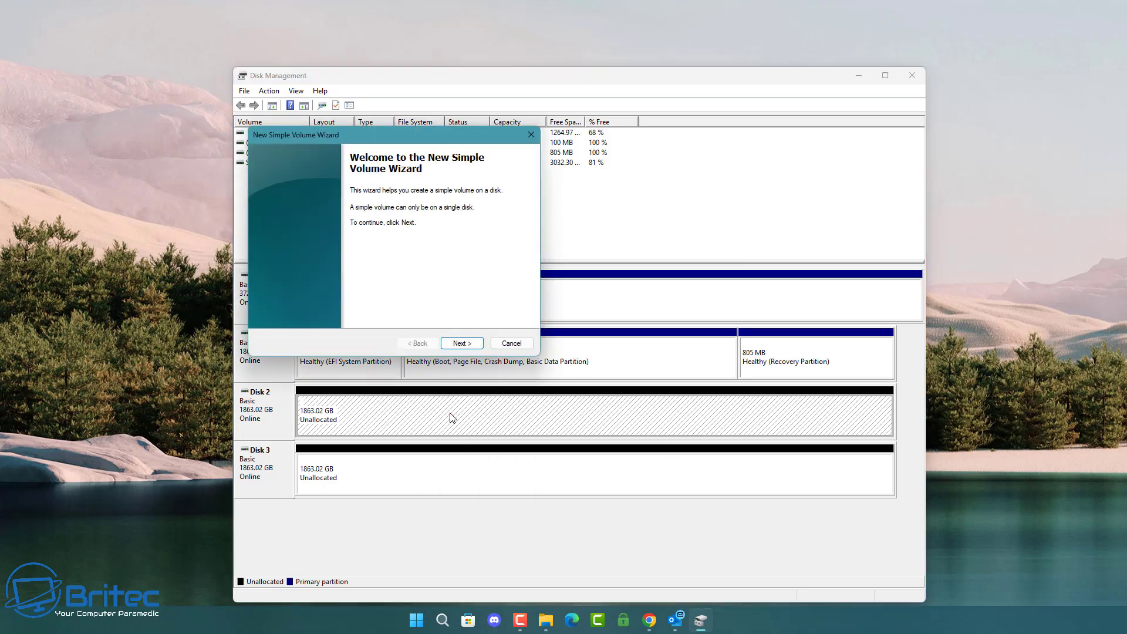
pyautogui.click(461, 344)
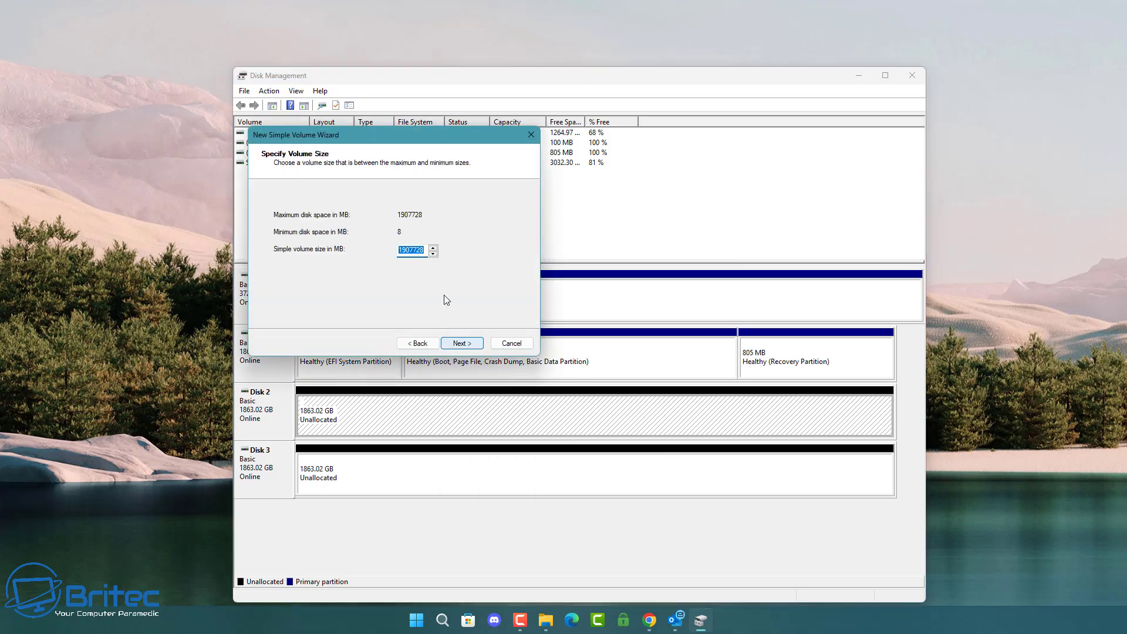
pyautogui.click(468, 345)
pyautogui.click(462, 343)
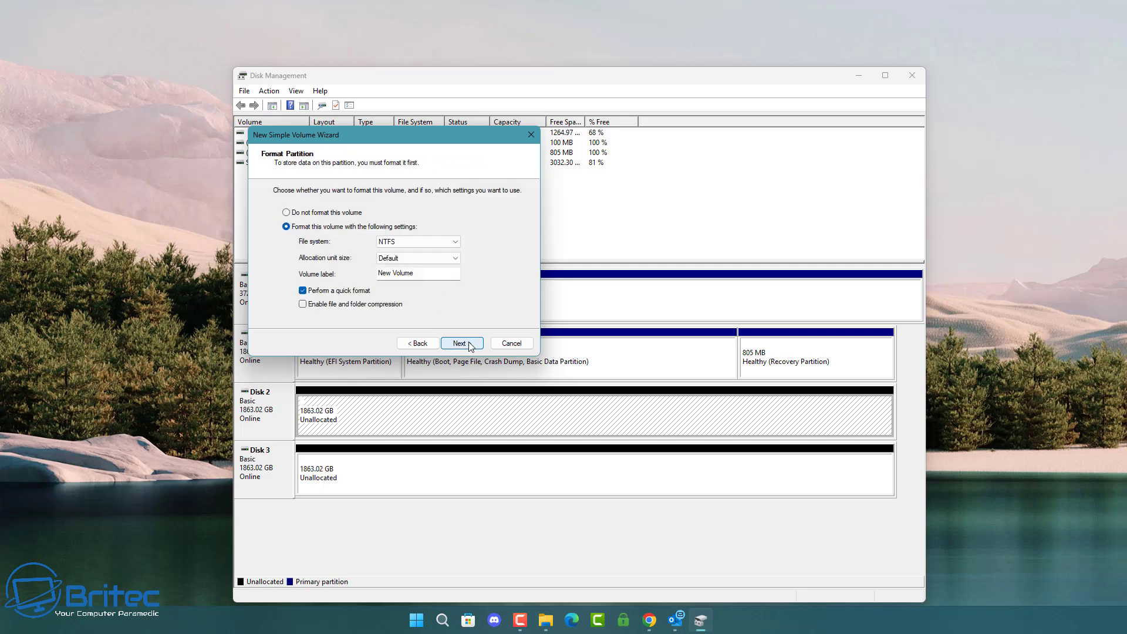
pyautogui.moveTo(428, 276); pyautogui.dragTo(308, 275)
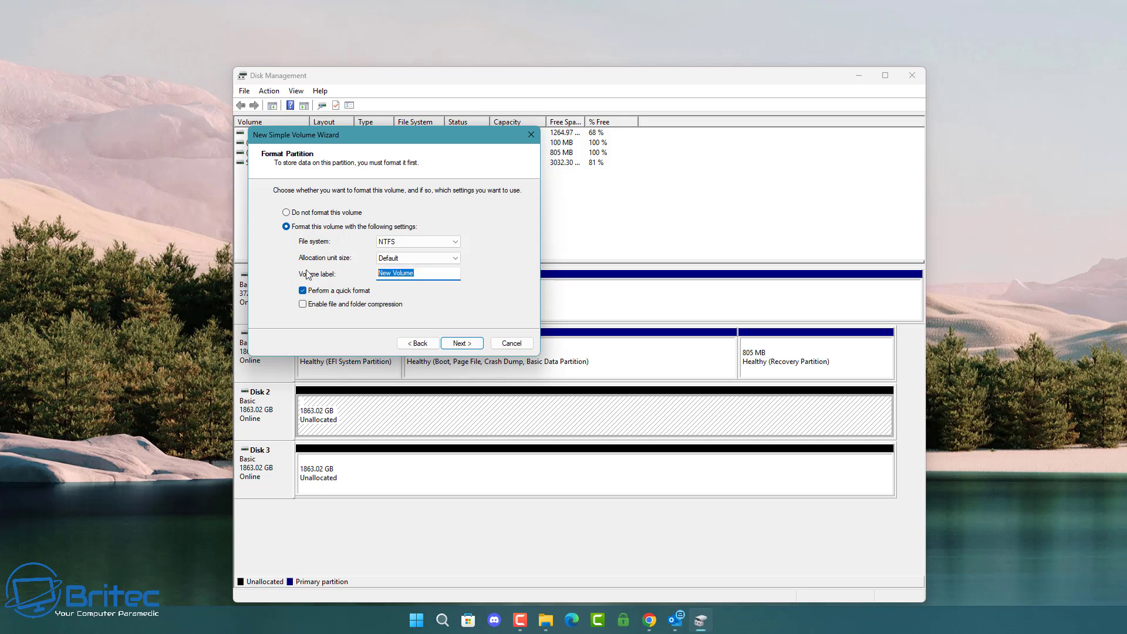
pyautogui.write('Movies')
pyautogui.click(461, 344)
pyautogui.click(462, 344)
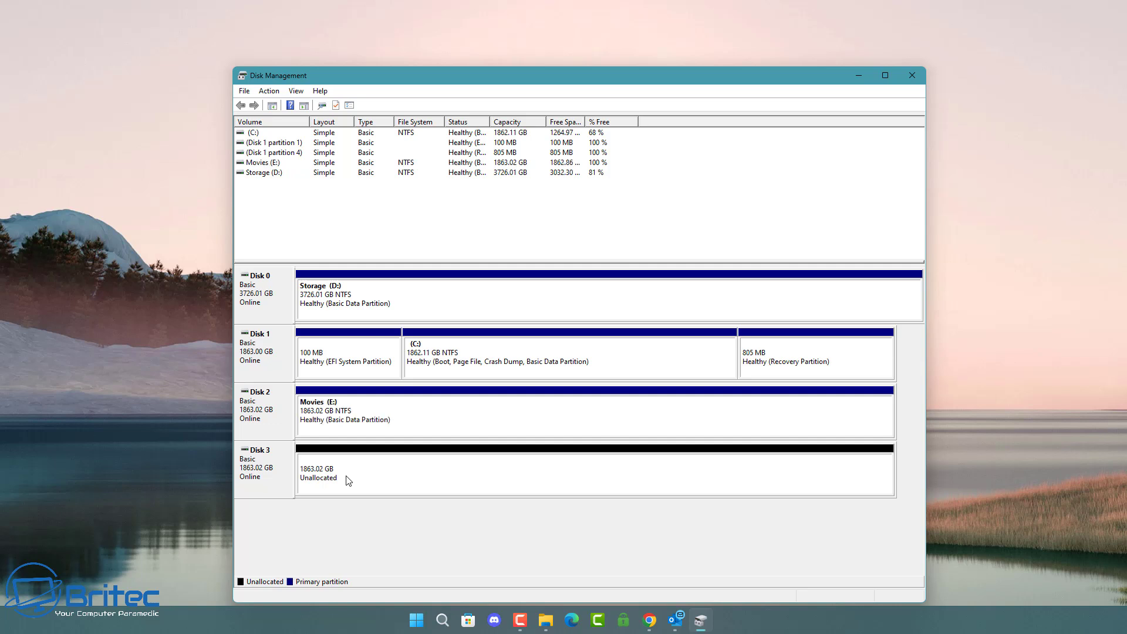
# - Create a full-size NTFS simple volume on Disk 3 labelled Work, drive F
pyautogui.click(347, 479)
pyautogui.rightClick(357, 483)
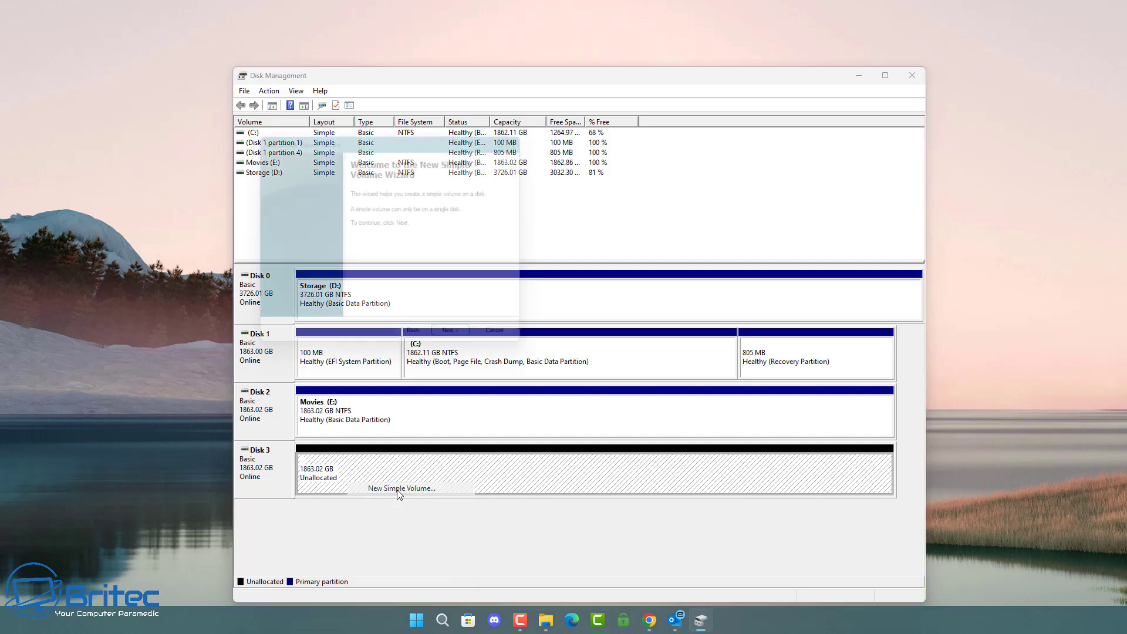
pyautogui.click(458, 345)
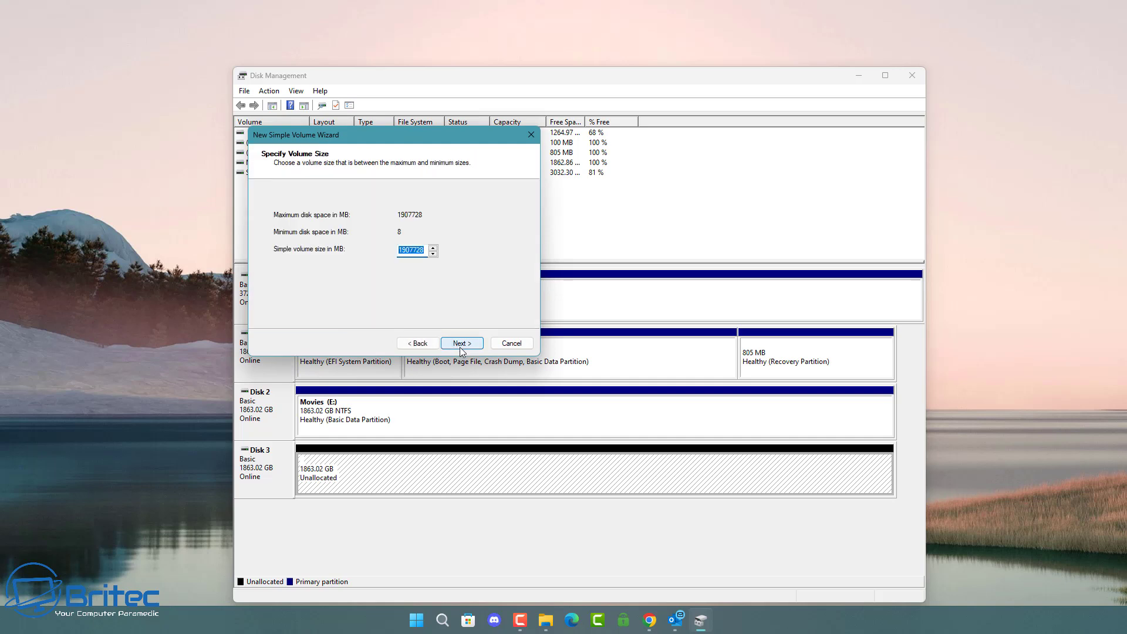
pyautogui.click(460, 347)
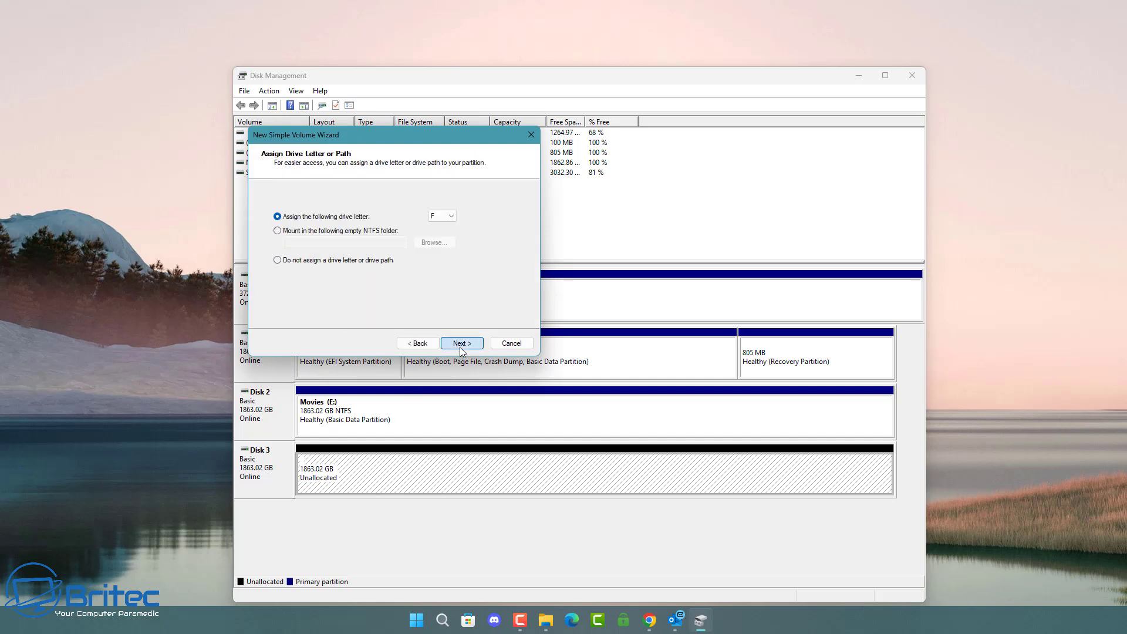
pyautogui.click(460, 343)
pyautogui.moveTo(432, 275); pyautogui.dragTo(376, 274)
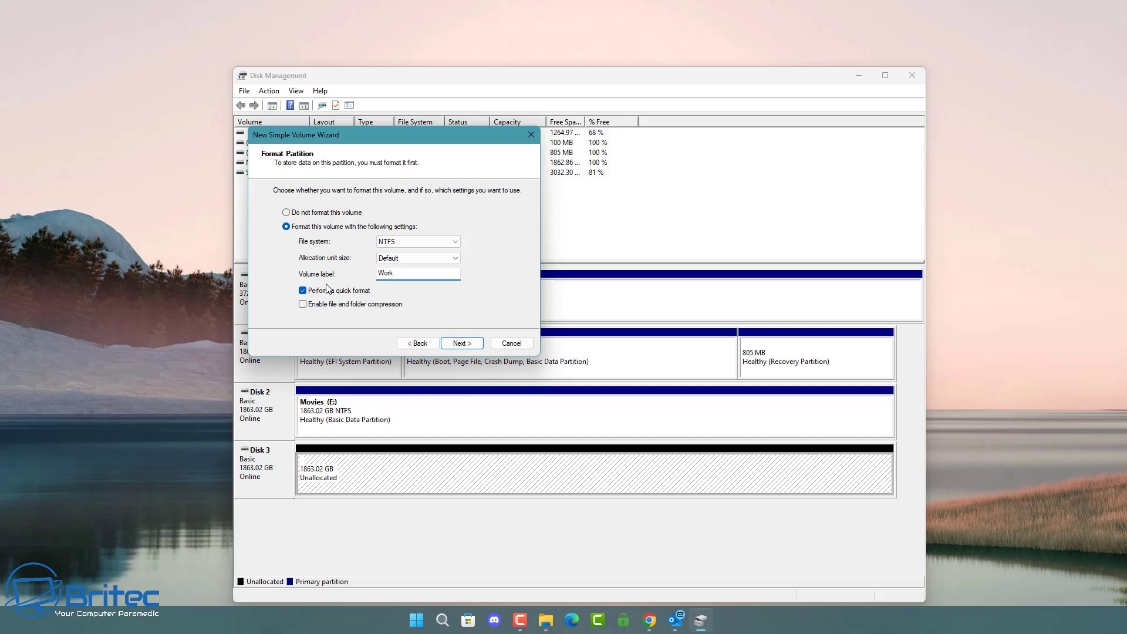
pyautogui.click(470, 349)
pyautogui.click(470, 347)
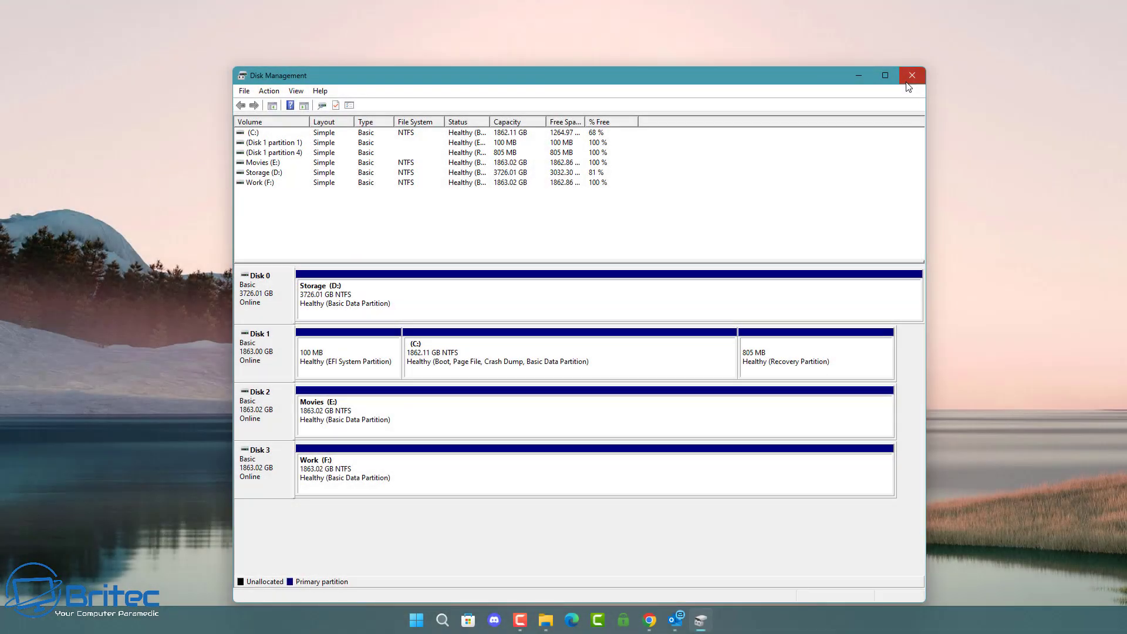
# - Close Disk Management and confirm the empty Movies (E:) and Work (F:) drives under This PC
pyautogui.click(907, 83)
pyautogui.rightClick(558, 626)
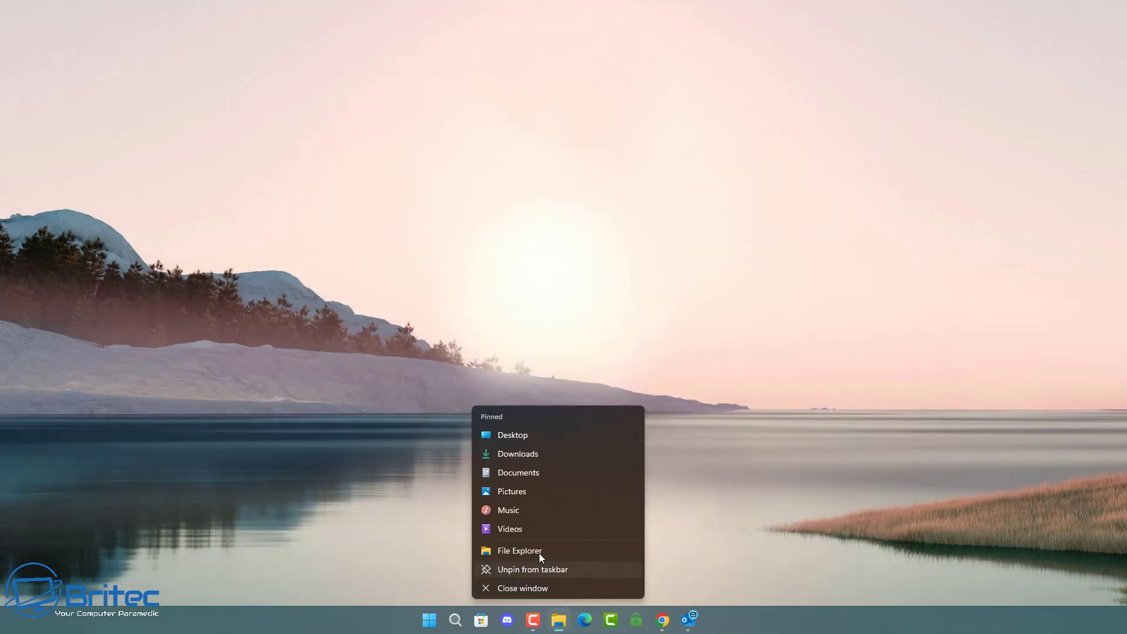
pyautogui.click(526, 550)
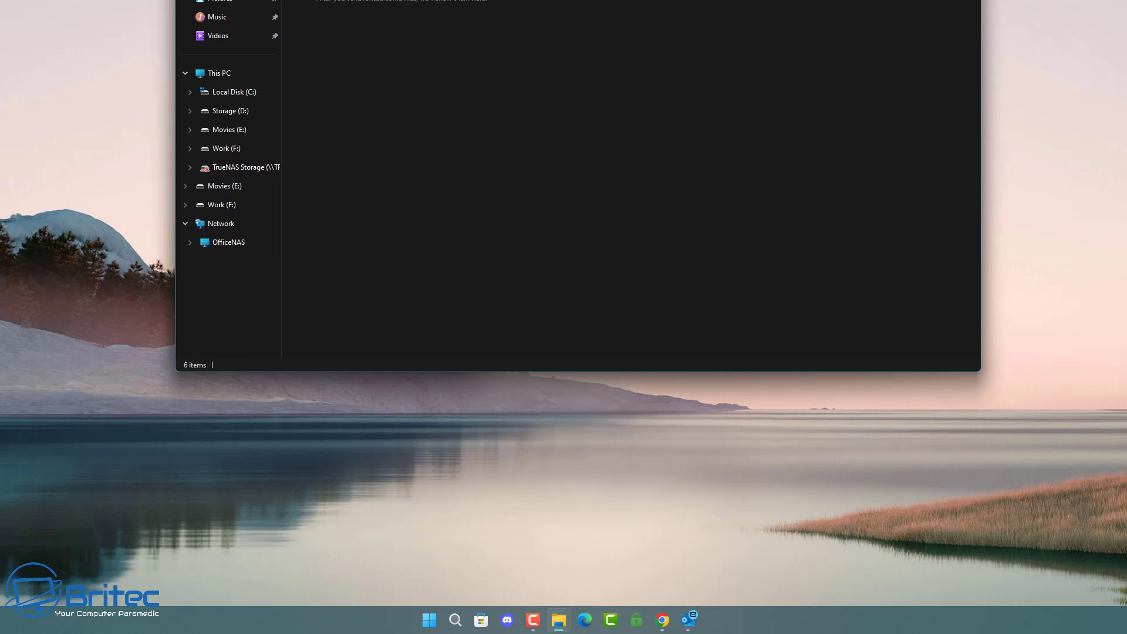
pyautogui.moveTo(626, 1); pyautogui.dragTo(619, 33)
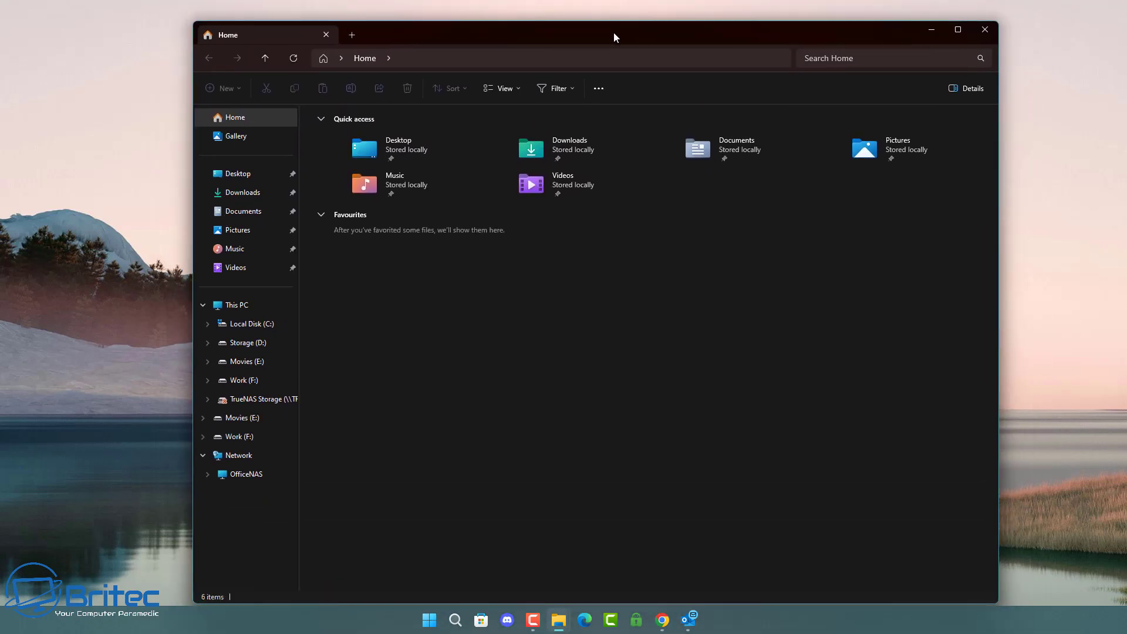
pyautogui.click(237, 306)
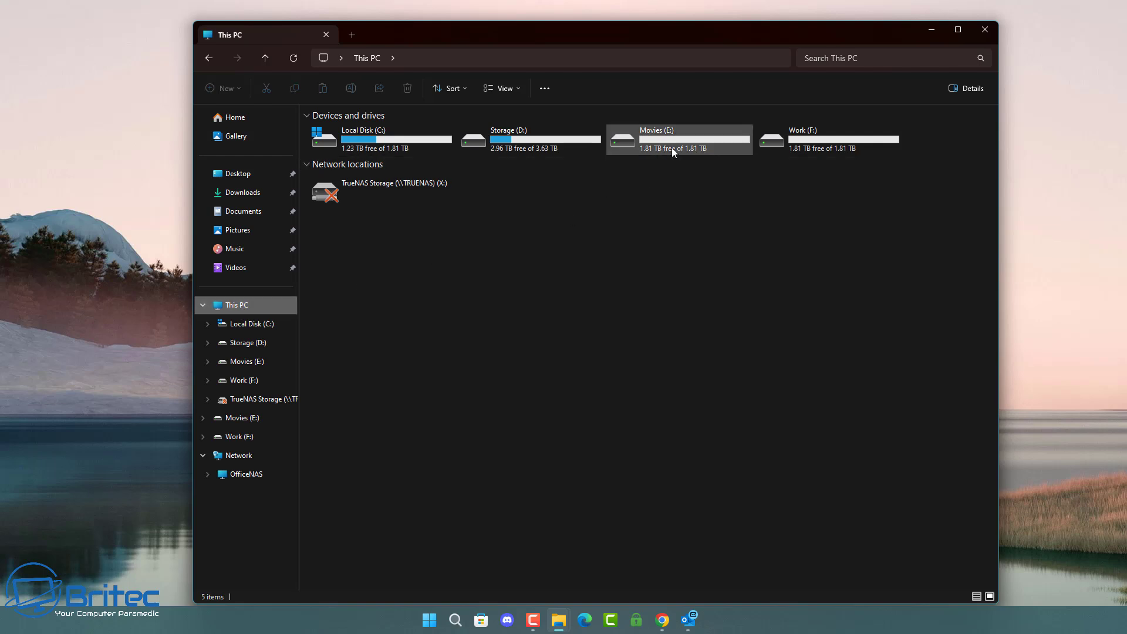
pyautogui.click(672, 147)
pyautogui.click(773, 136)
pyautogui.doubleClick(653, 148)
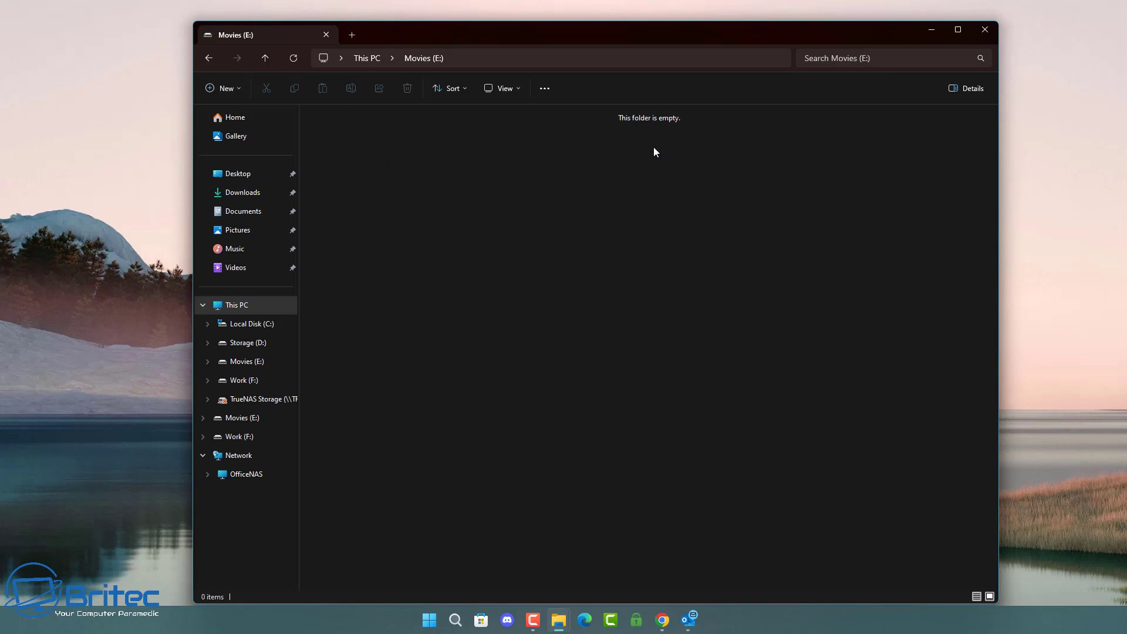
pyautogui.click(216, 57)
pyautogui.click(815, 150)
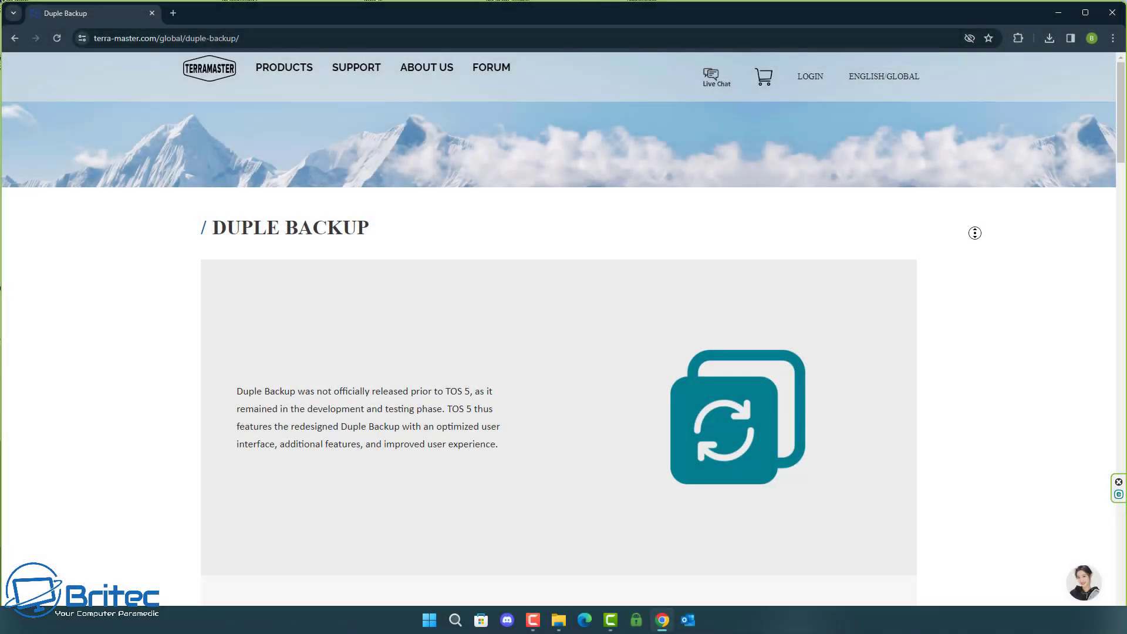
# - Scroll down TerraMaster's Duple Backup page to read about its TOS 5 redesign
pyautogui.scroll(-1, 975, 233)
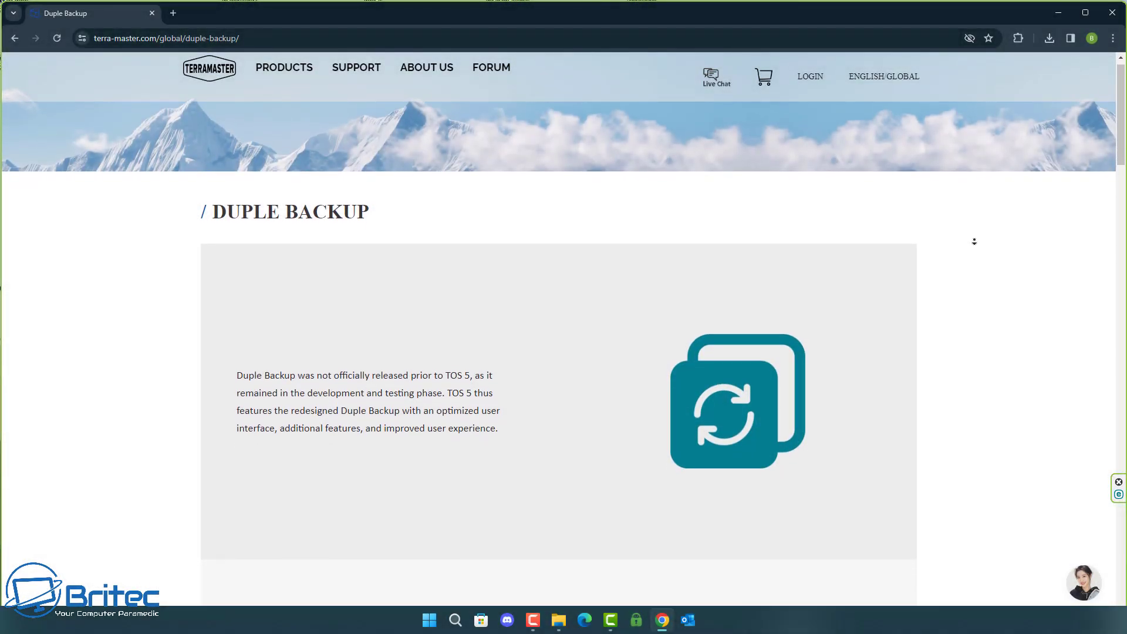